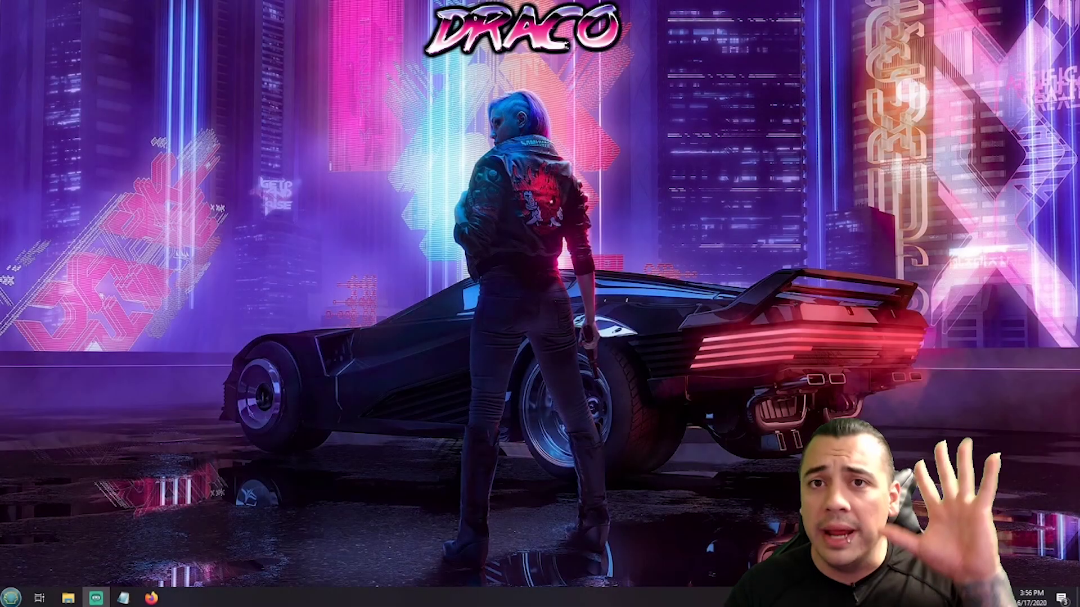
In Firefox, open Synthwave by StreamSpell from Most Popular and preview its Stream Starting scene.
click(152, 599)
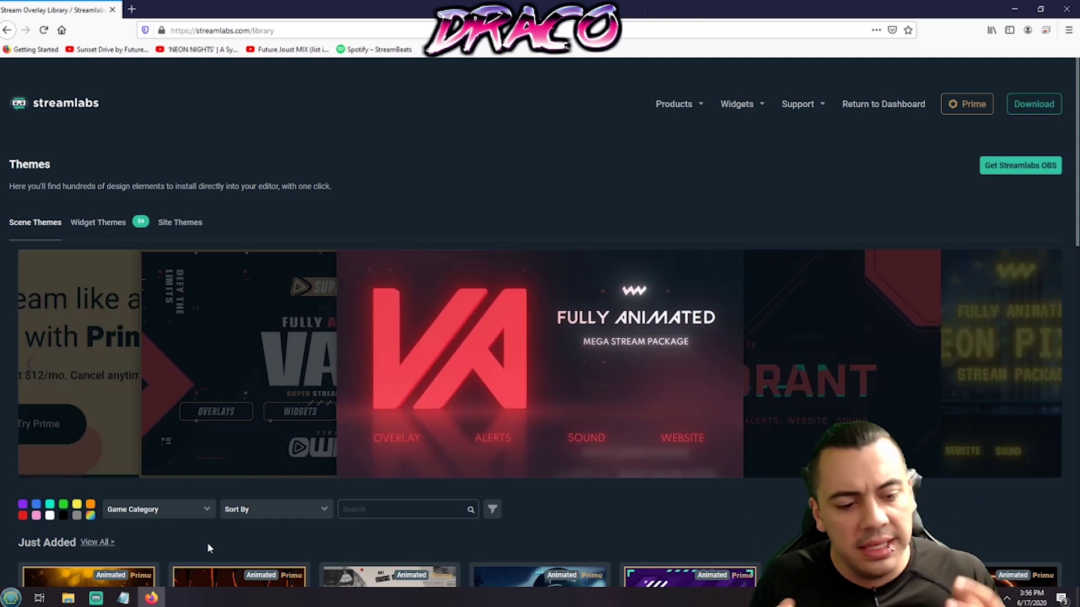
scroll(610, 236, down, 6)
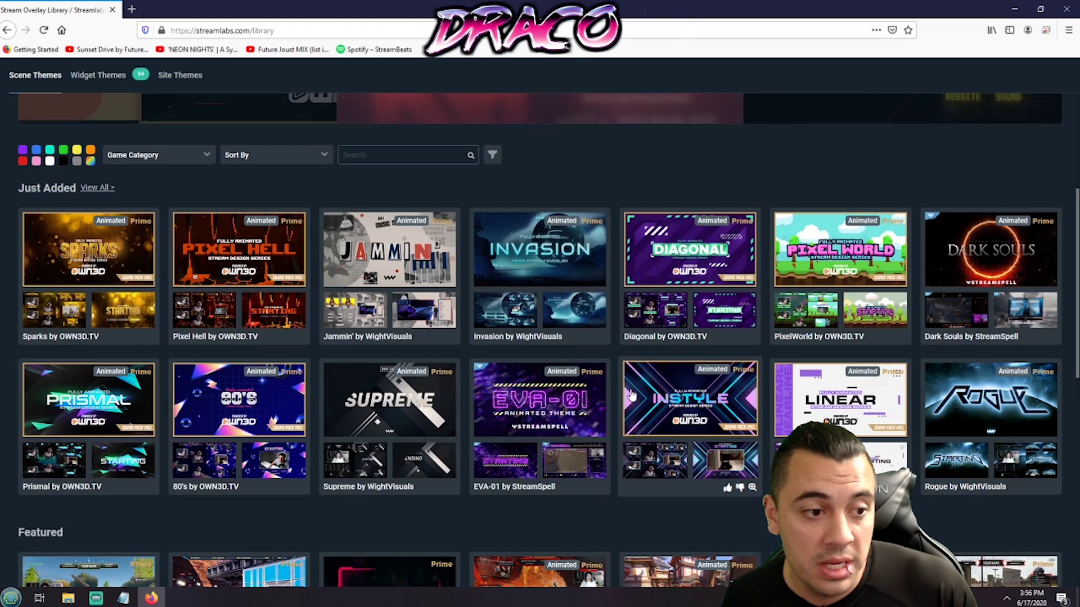
scroll(356, 338, down, 3)
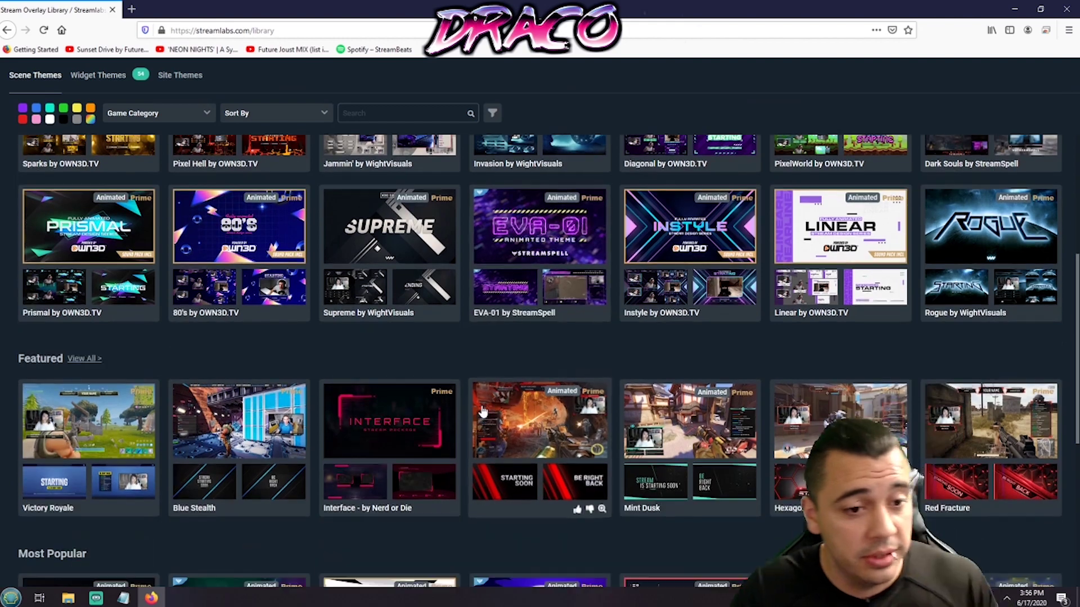
scroll(356, 339, down, 5)
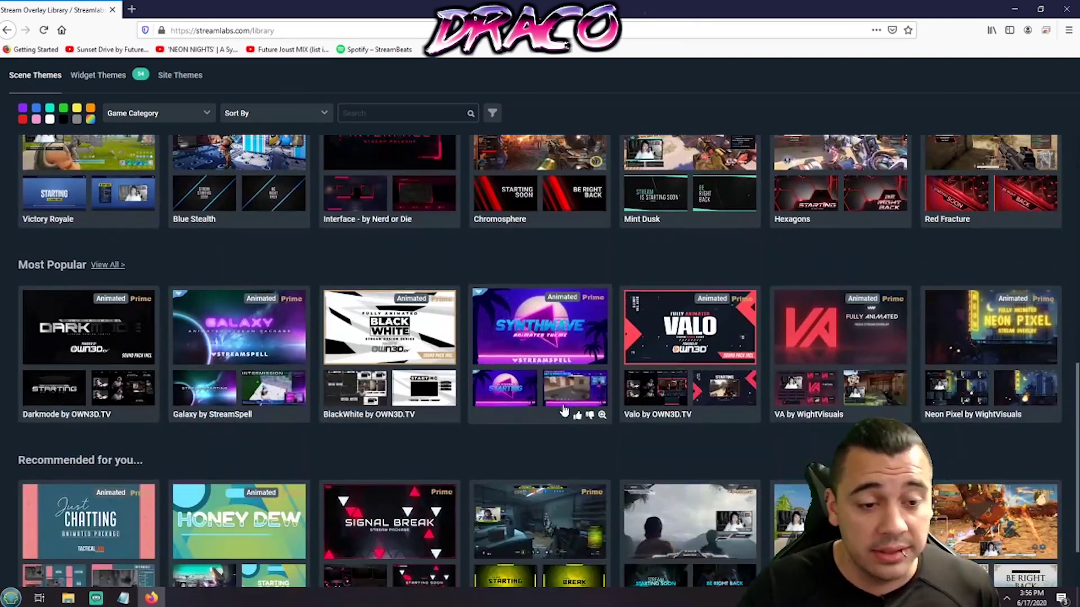
click(522, 348)
scroll(497, 350, down, 4)
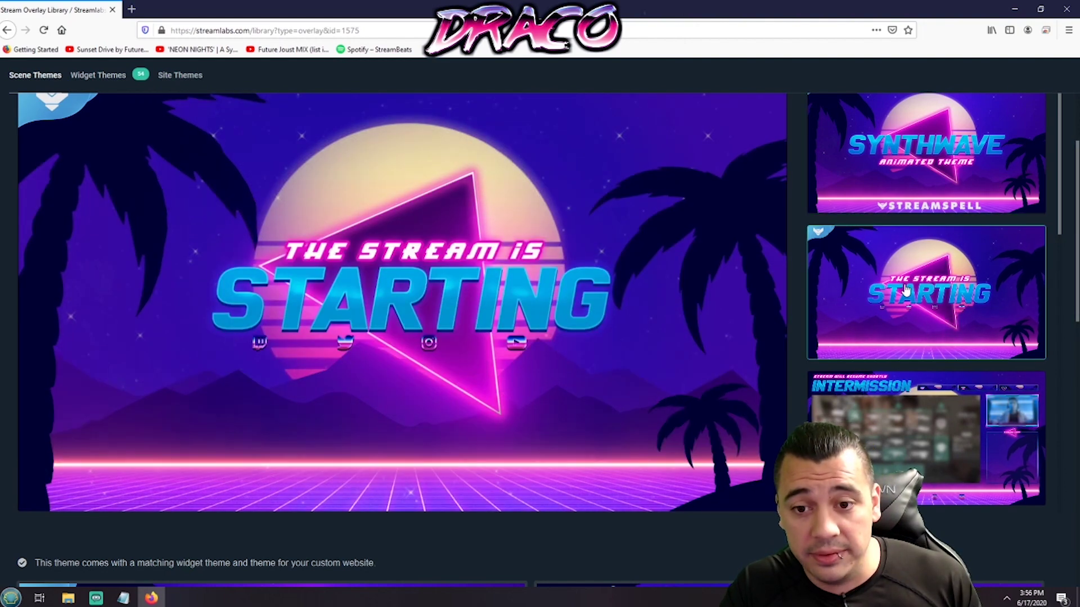
click(840, 353)
Preview the Synthwave Intermission, Offline and Be Right Back scenes in turn.
scroll(840, 360, down, 2)
click(840, 360)
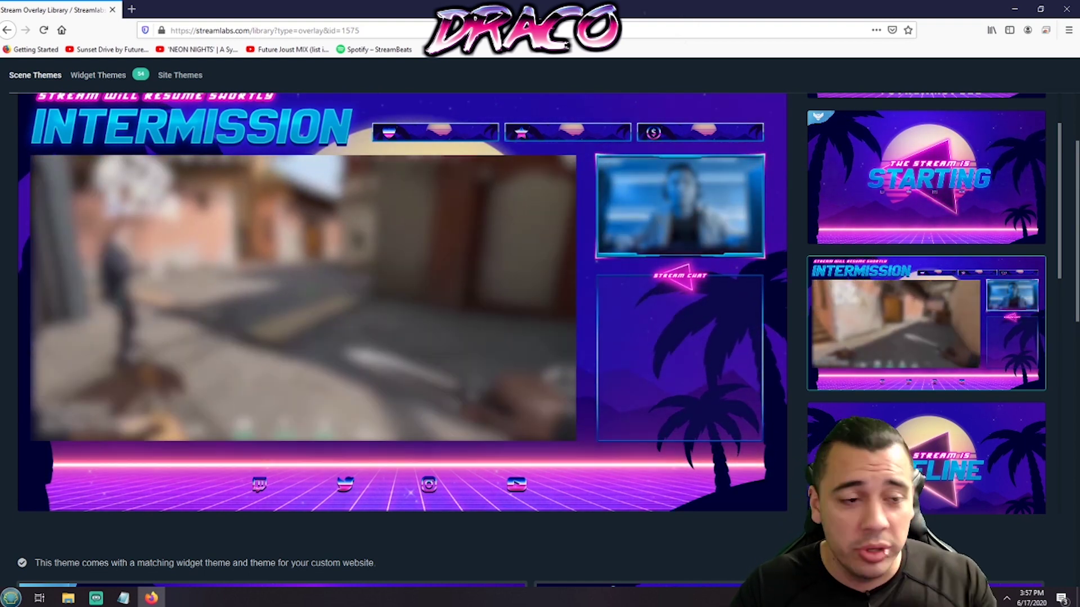
scroll(926, 315, down, 2)
click(926, 355)
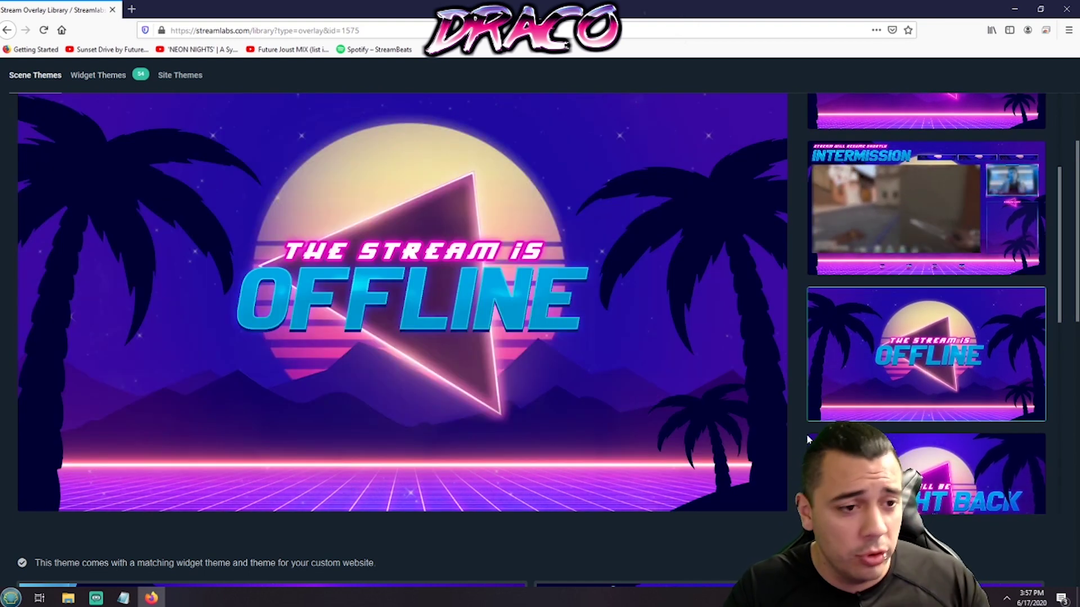
scroll(926, 304, down, 3)
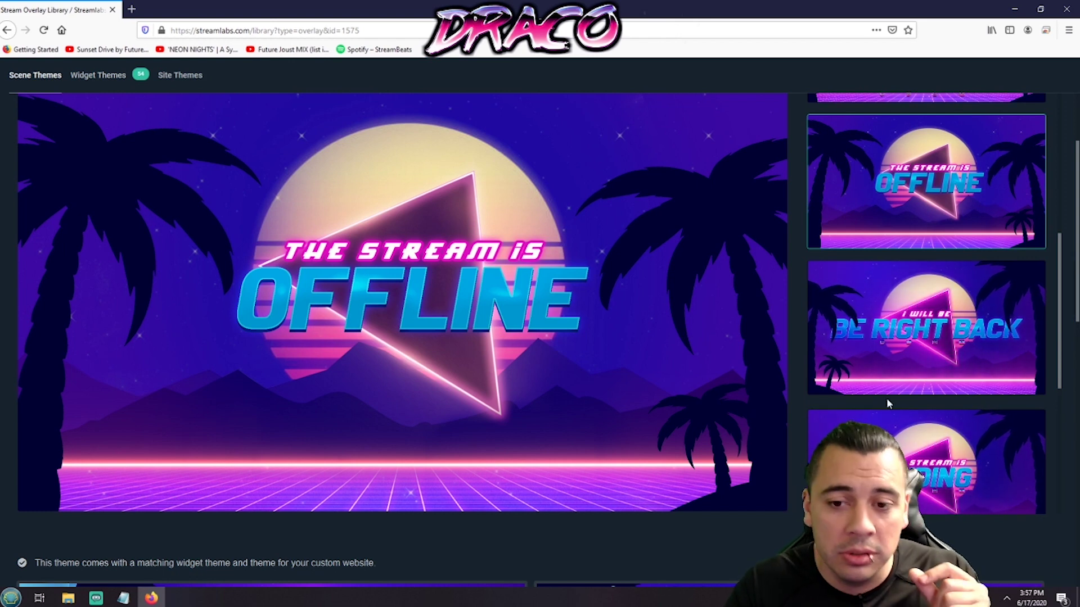
click(922, 350)
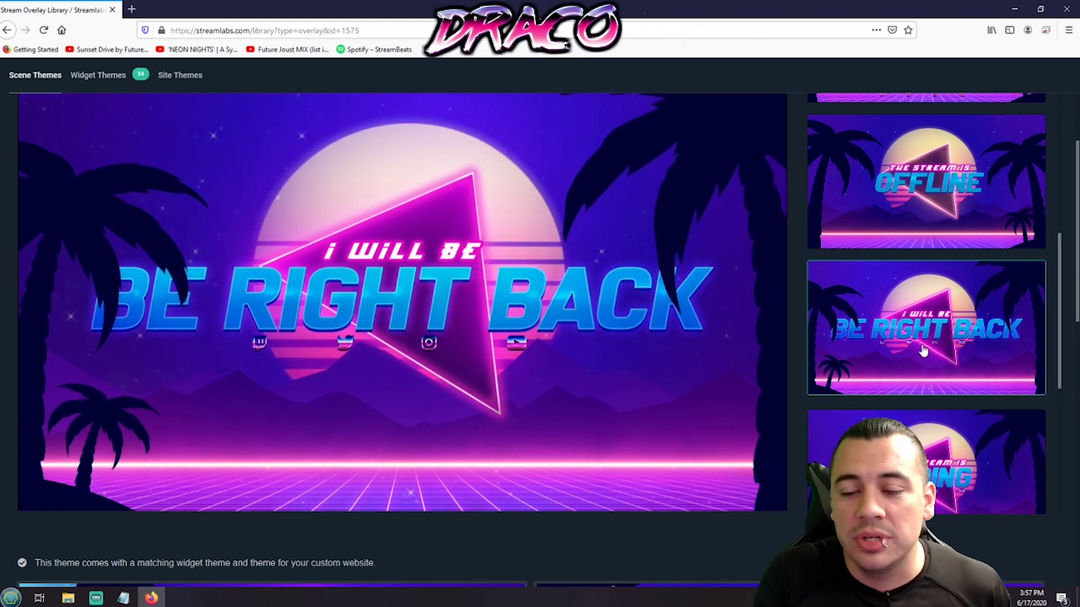
Revisit the Stream Starting scene, then the Intermission scene.
scroll(923, 337, down, 3)
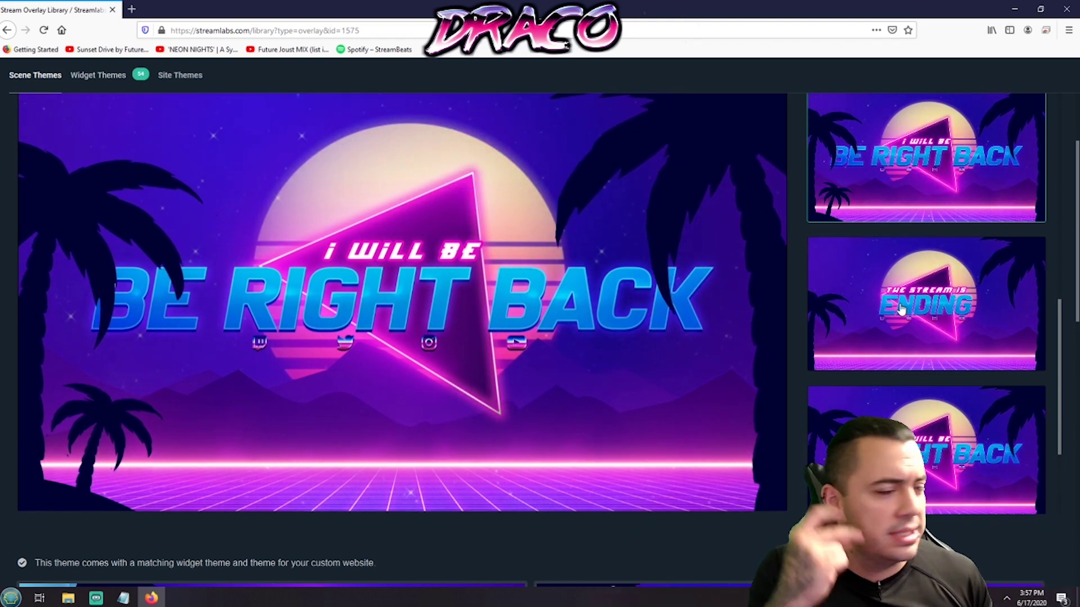
scroll(950, 350, up, 5)
scroll(949, 350, up, 6)
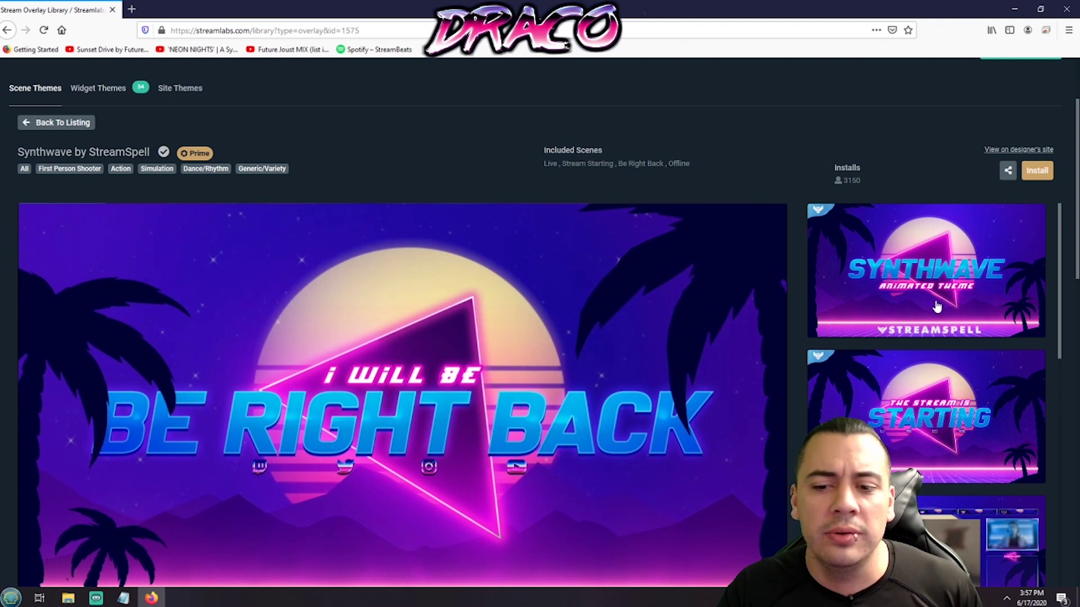
click(928, 417)
scroll(899, 382, down, 2)
scroll(678, 373, down, 2)
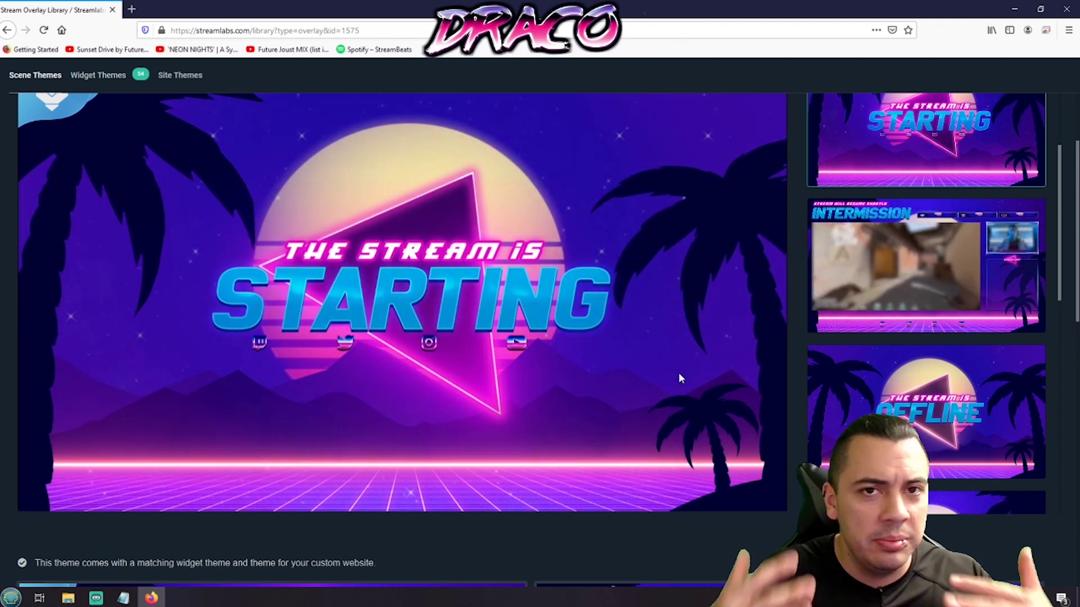
click(901, 314)
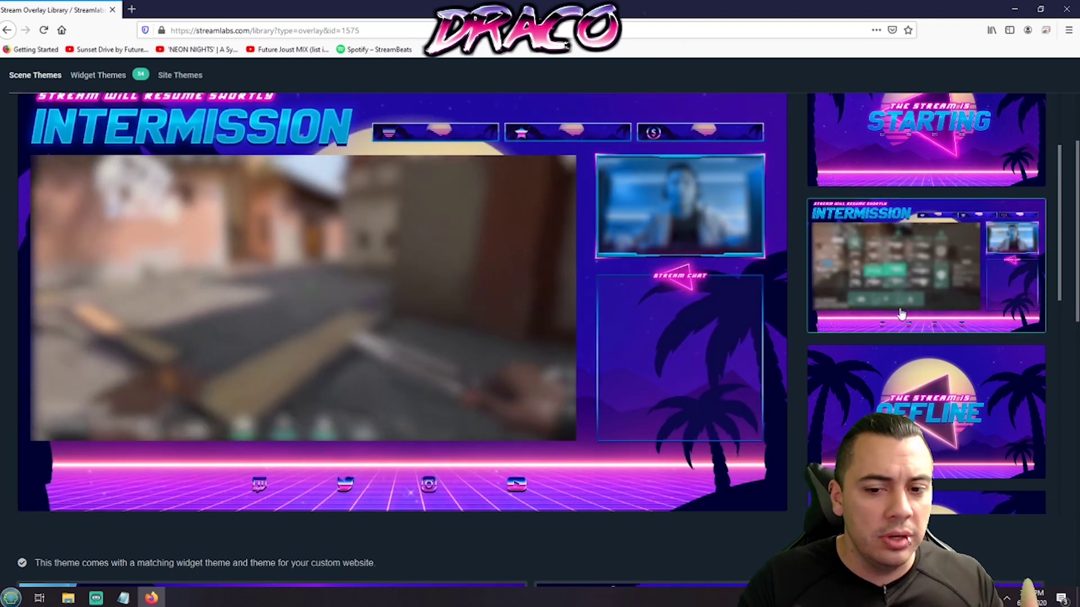
Return from the Synthwave page to the Scene Themes listing.
scroll(968, 366, down, 3)
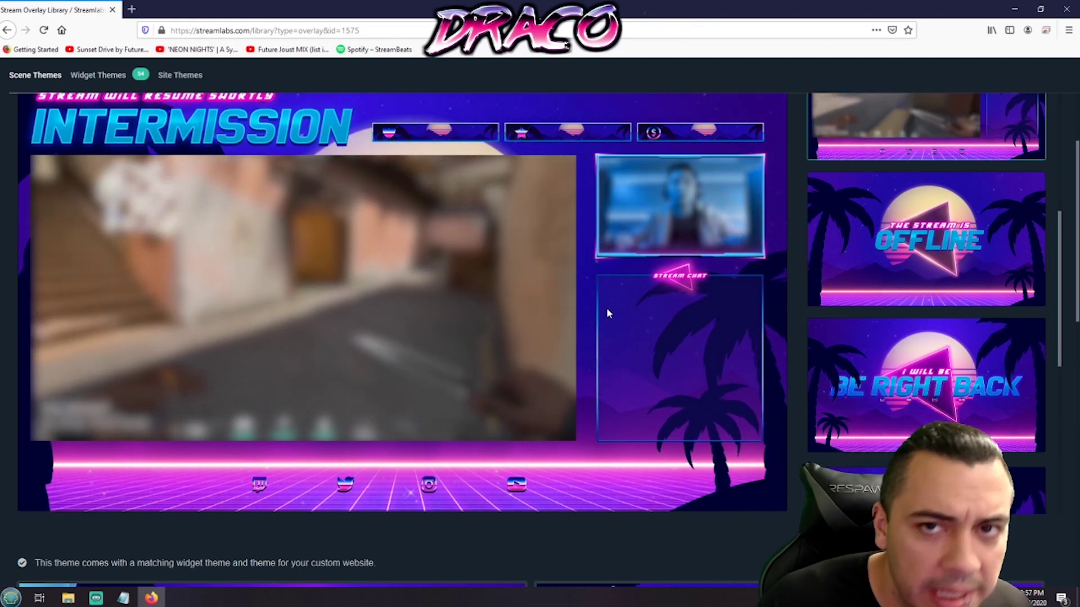
scroll(393, 280, up, 4)
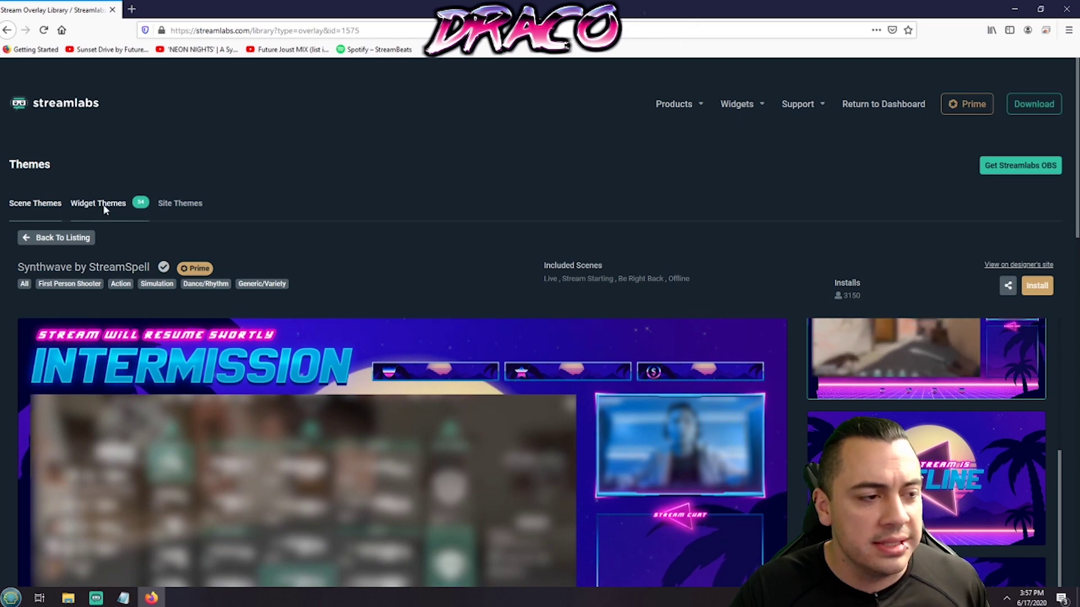
click(39, 204)
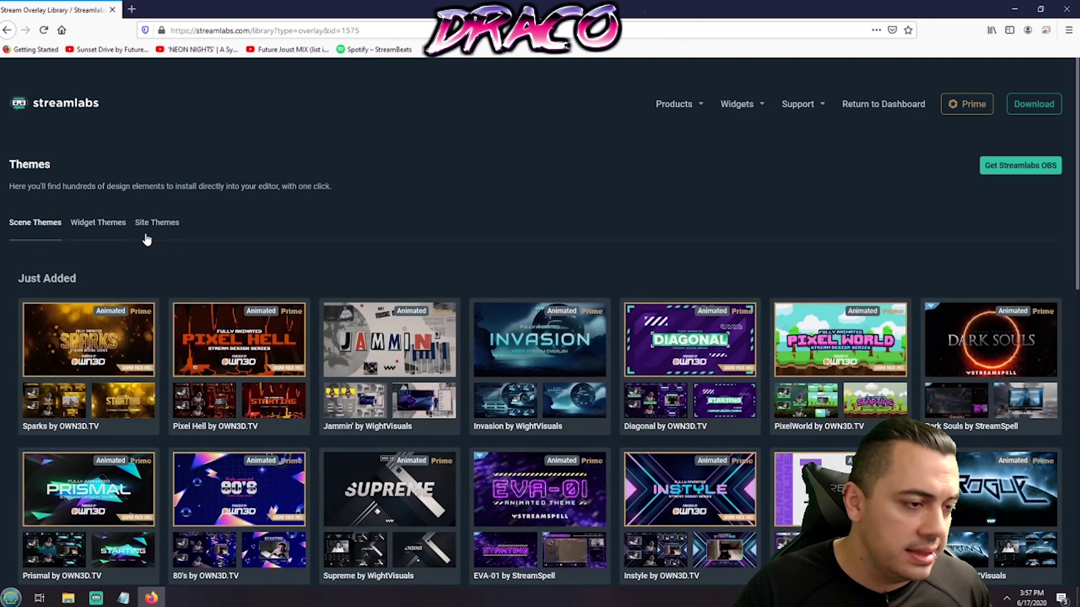
scroll(588, 345, down, 2)
scroll(588, 344, down, 5)
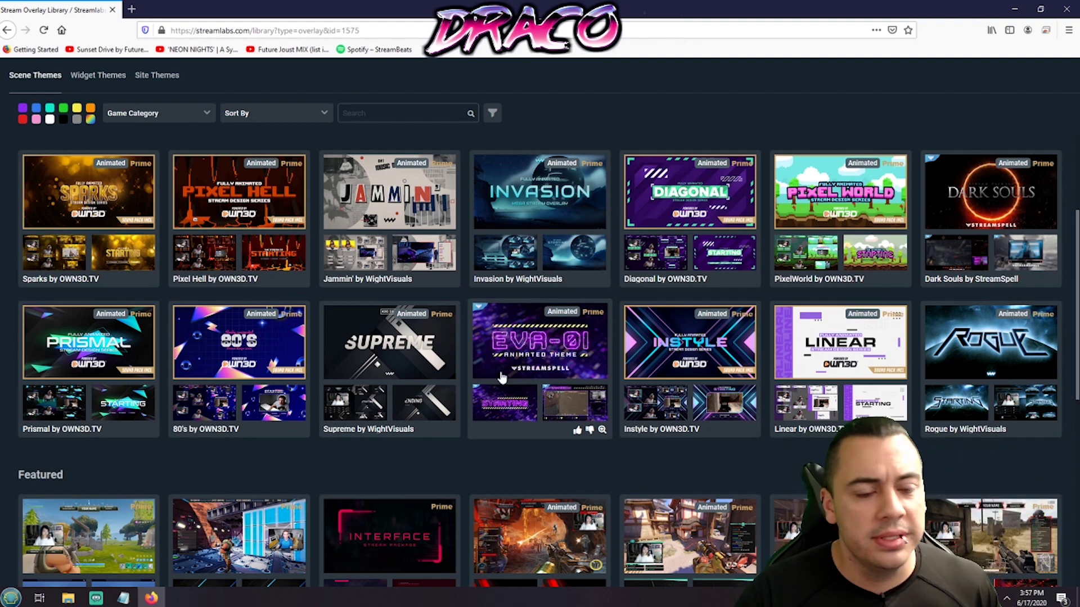
scroll(380, 408, down, 1)
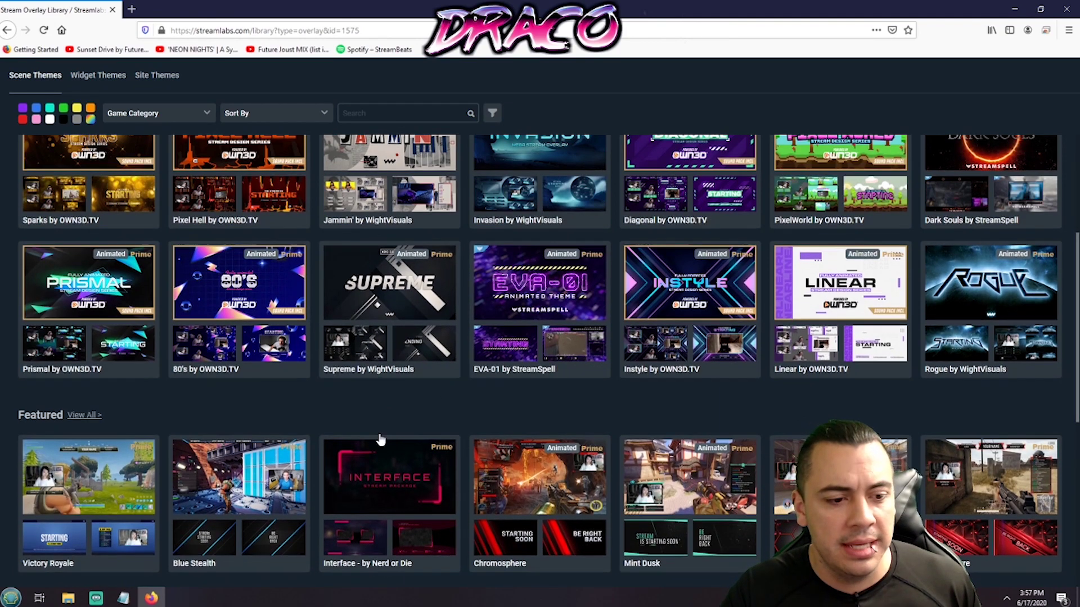
scroll(380, 439, down, 6)
click(540, 281)
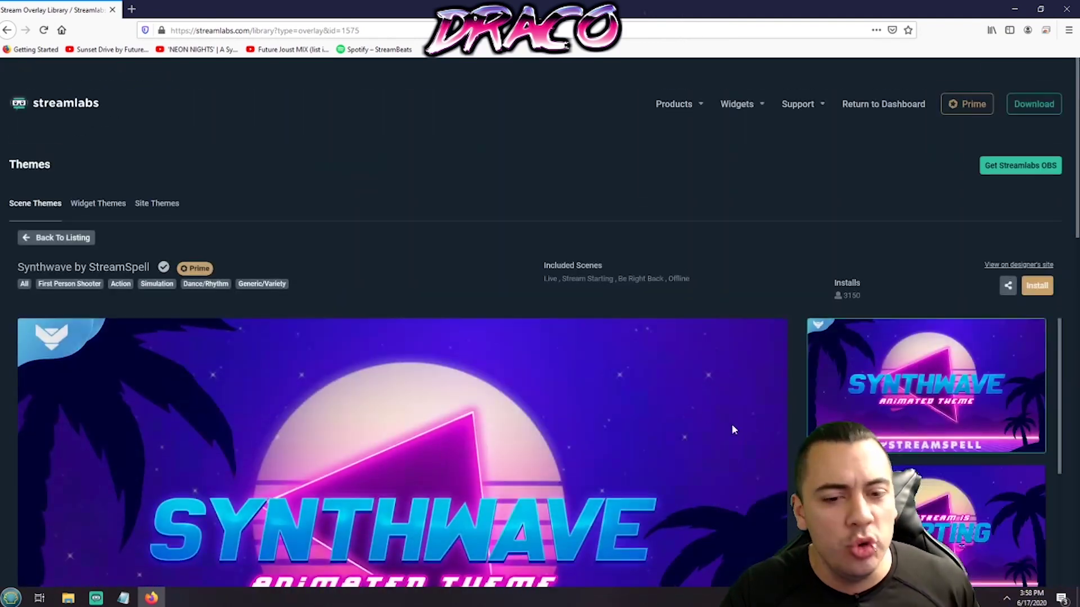
scroll(733, 429, down, 3)
scroll(962, 306, down, 4)
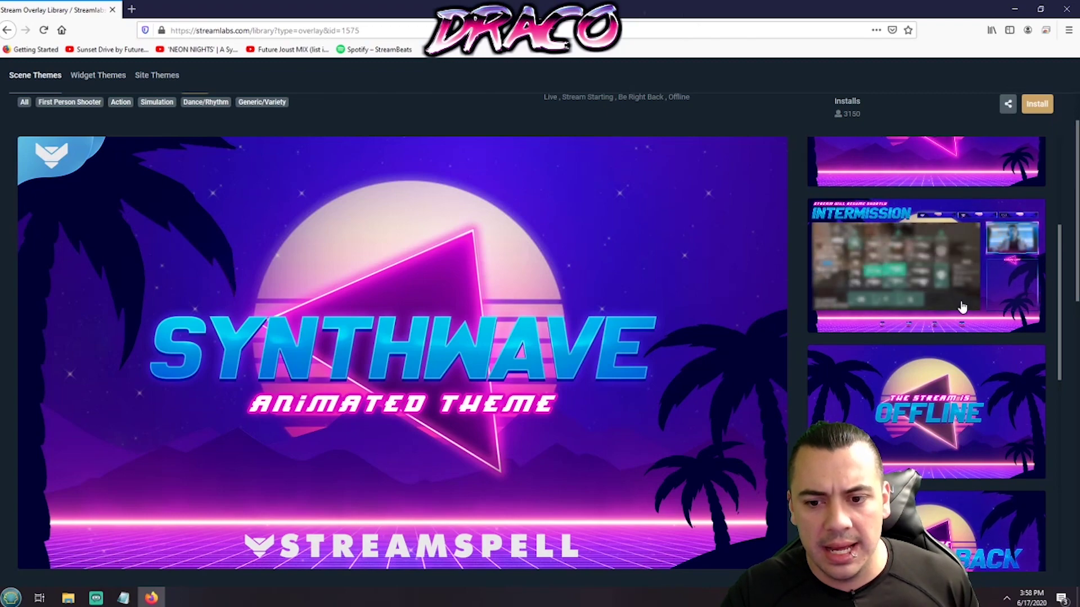
scroll(962, 307, down, 4)
scroll(750, 453, down, 4)
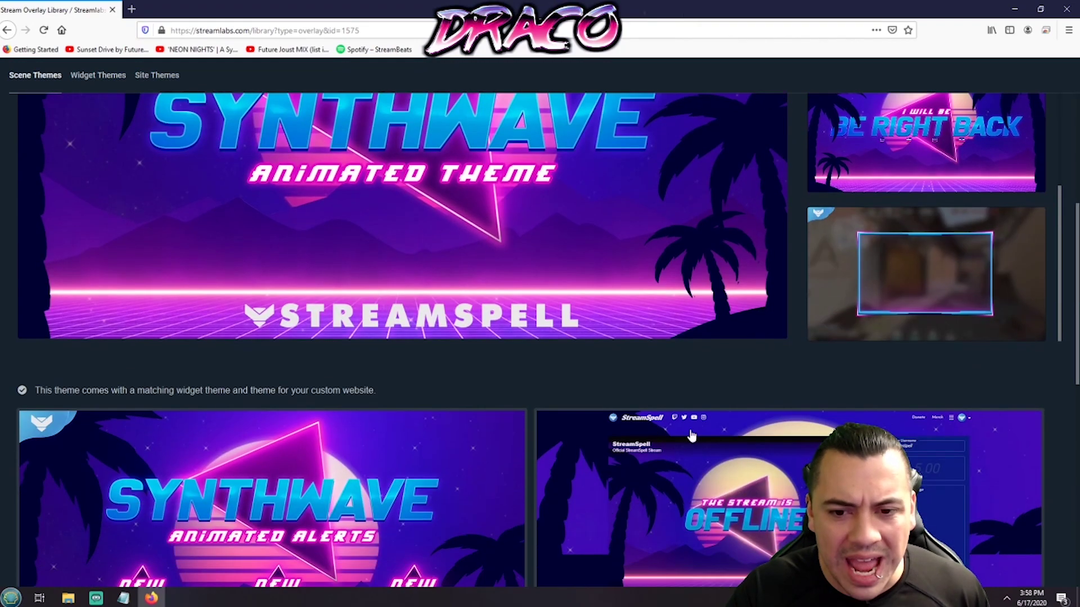
scroll(692, 436, down, 5)
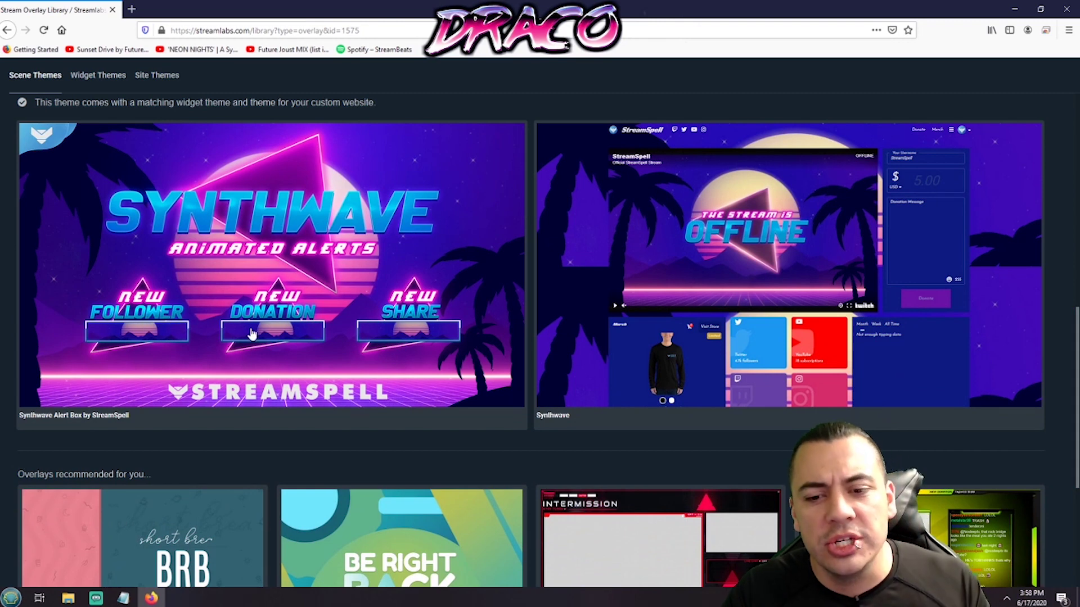
scroll(429, 372, down, 2)
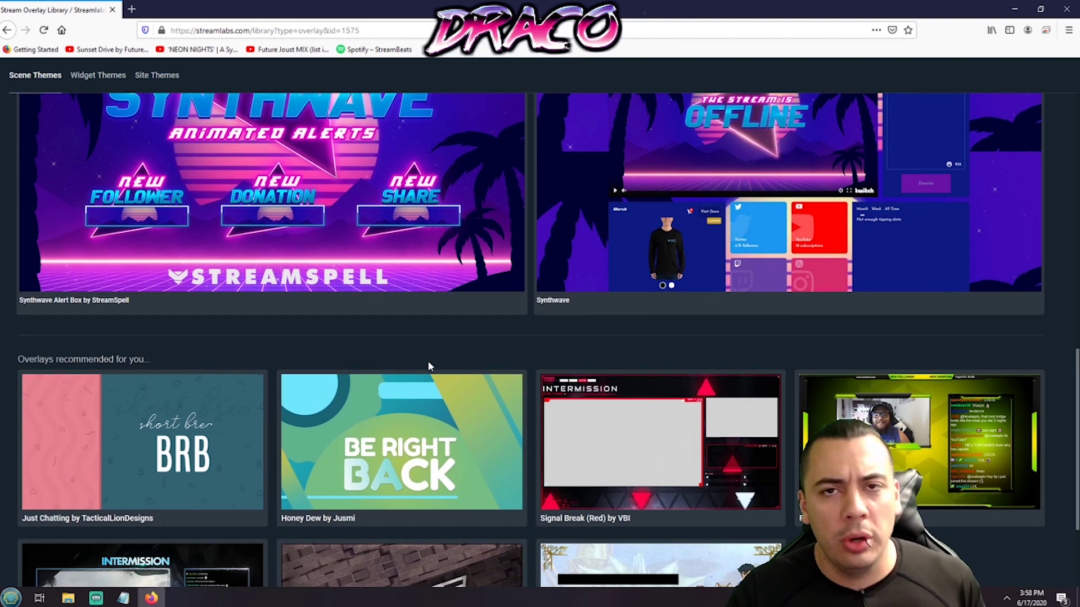
scroll(461, 340, up, 10)
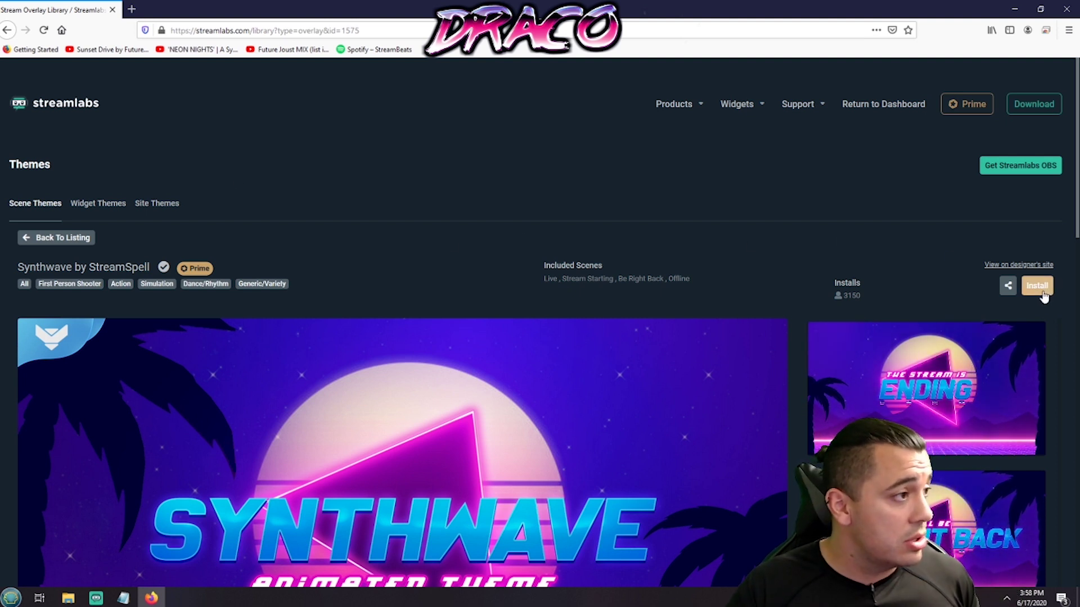
click(7, 31)
Browse the 'free' search results and open the Circuit Breaker theme page (7927 installs).
scroll(410, 314, down, 5)
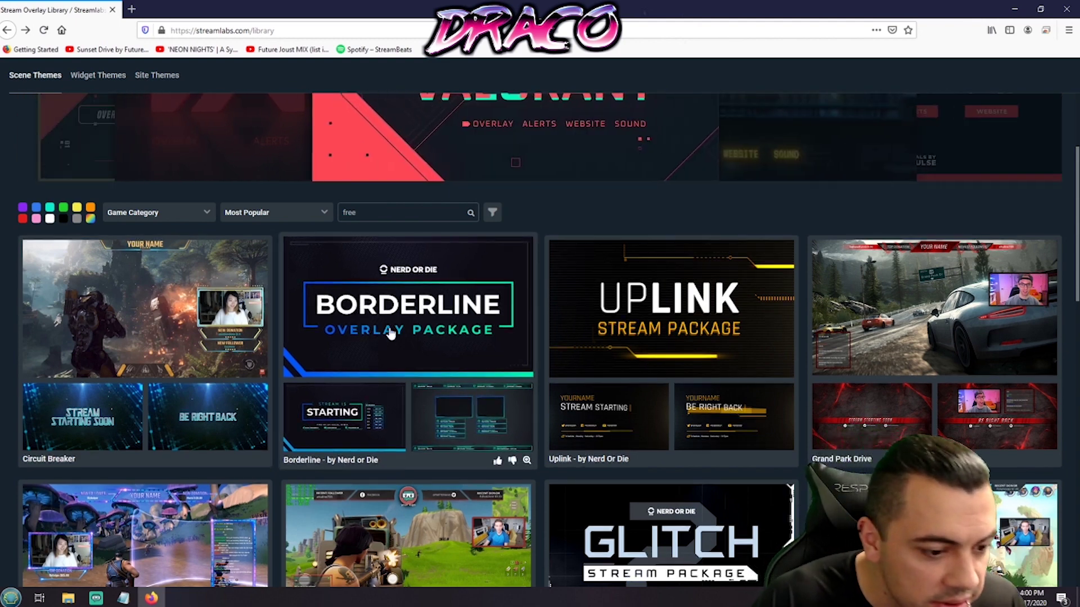
scroll(475, 362, down, 3)
scroll(412, 414, down, 1)
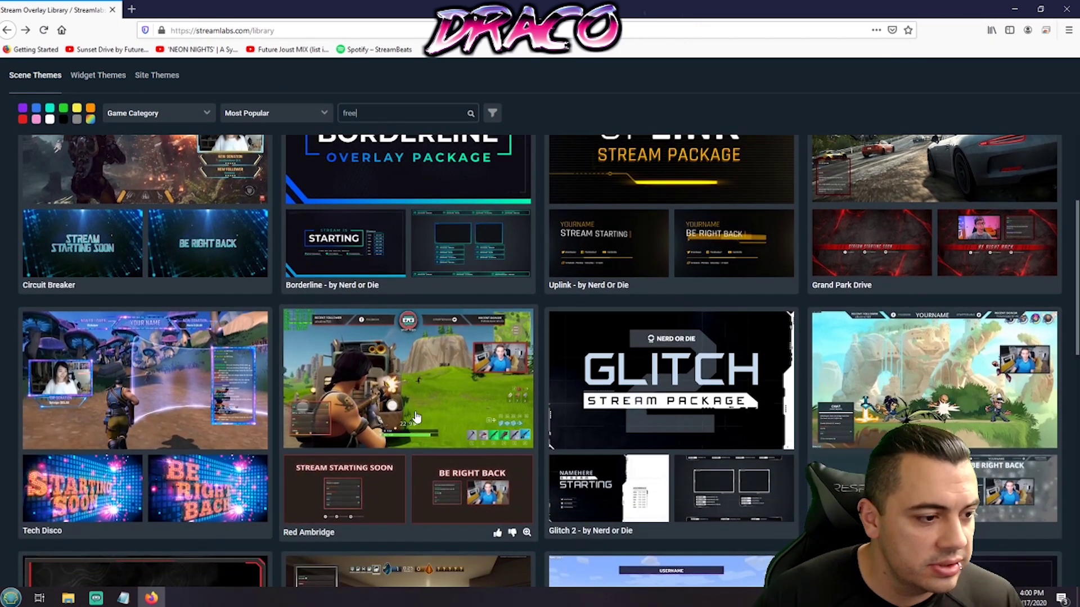
scroll(412, 415, up, 4)
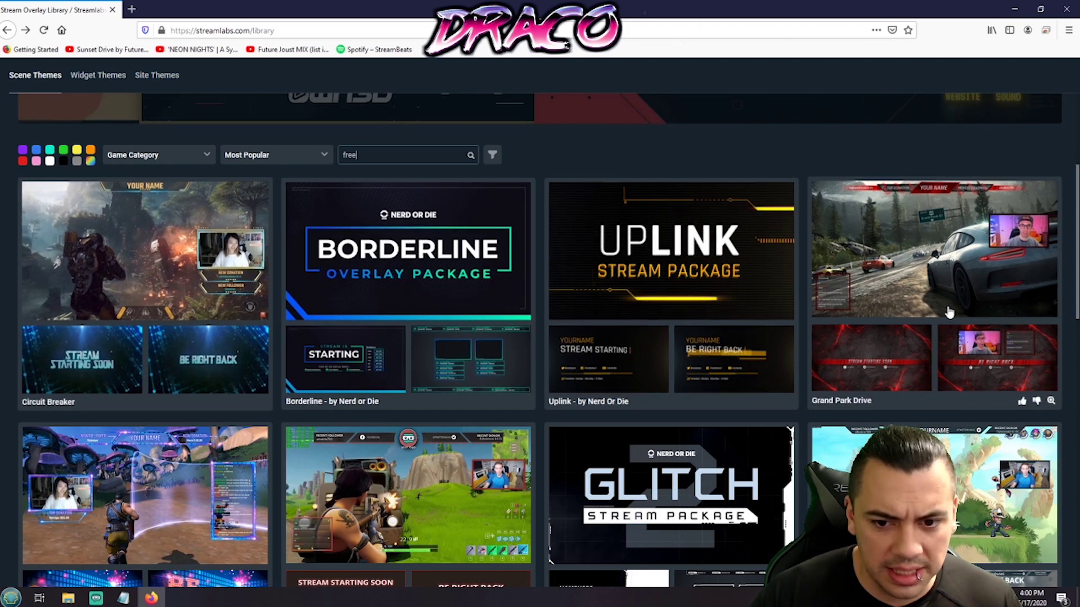
click(155, 256)
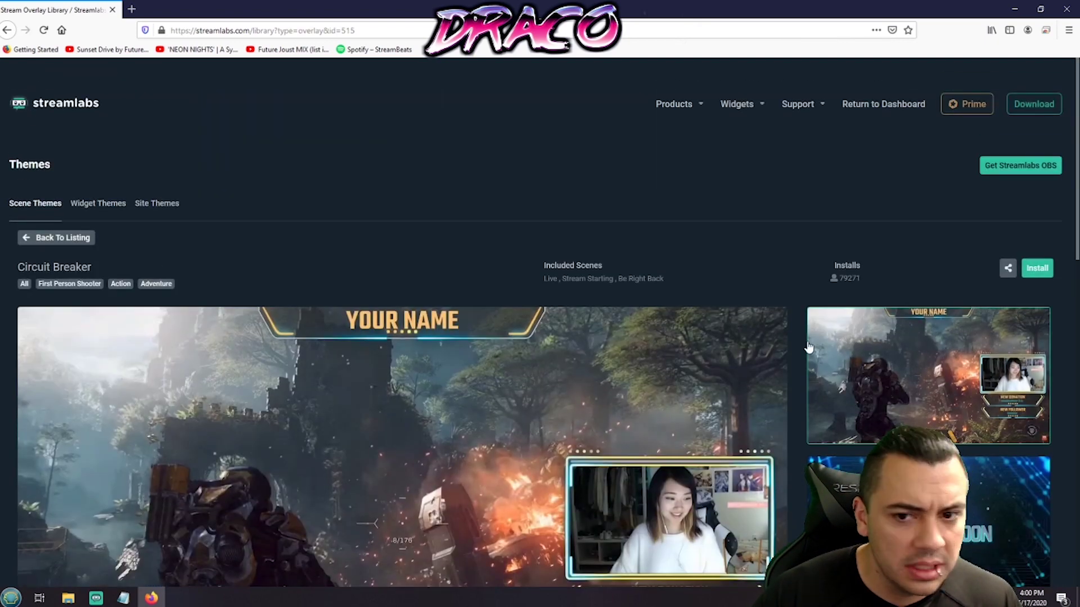
Install Circuit Breaker and let Streamlabs OBS open the theme link.
click(1037, 268)
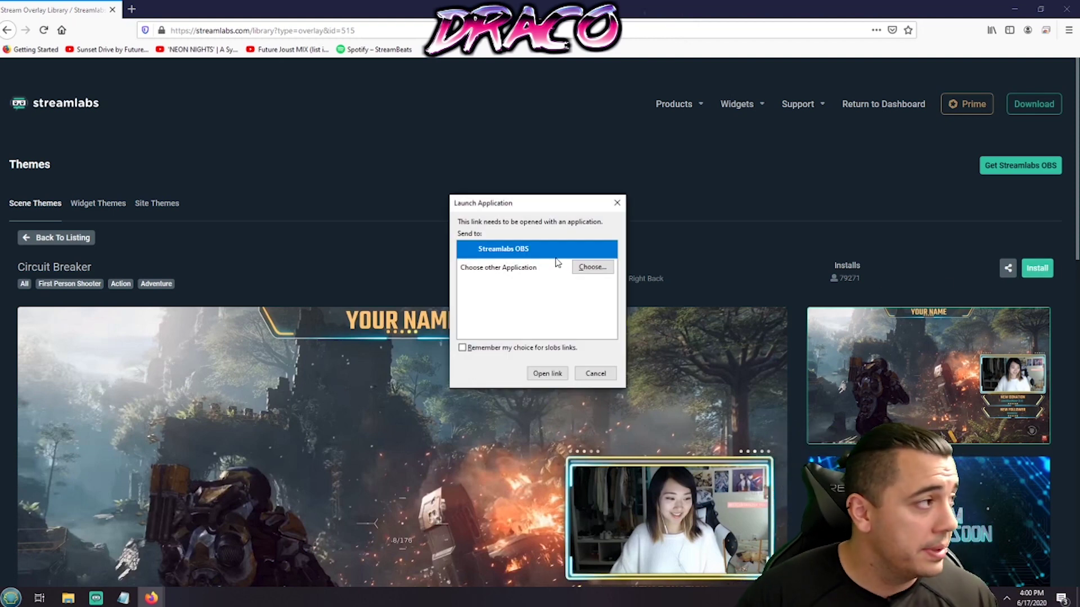
click(546, 374)
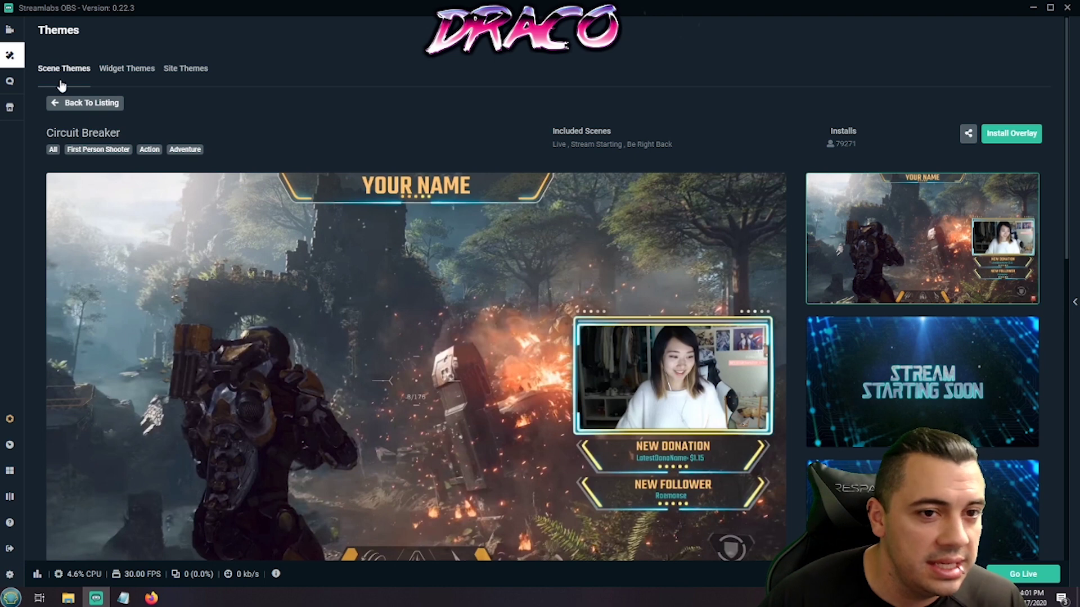
Install the Circuit Breaker overlay from its Streamlabs OBS theme page.
click(1007, 138)
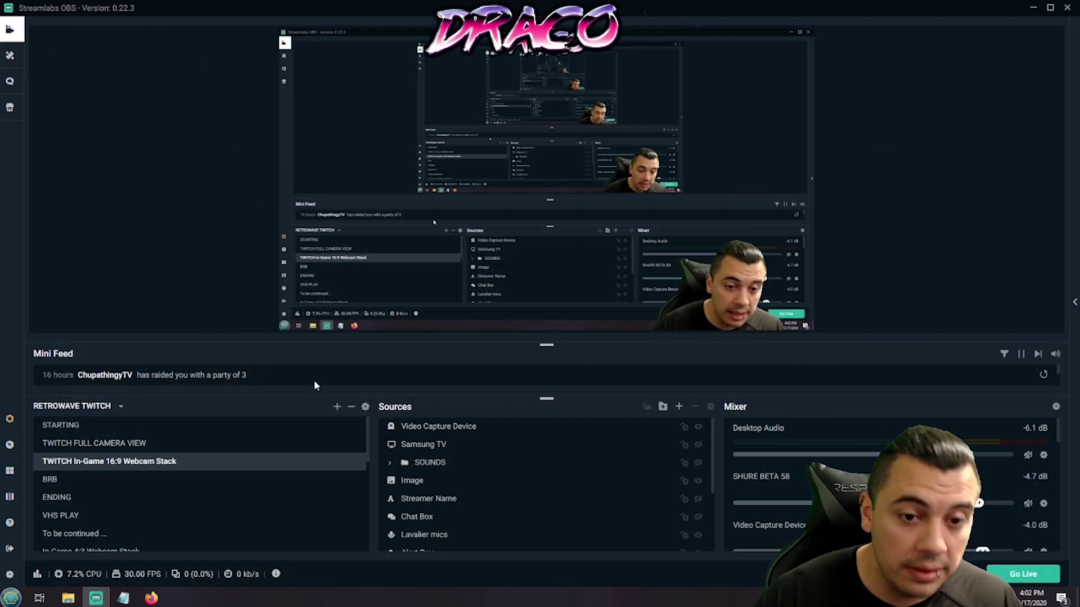
click(120, 408)
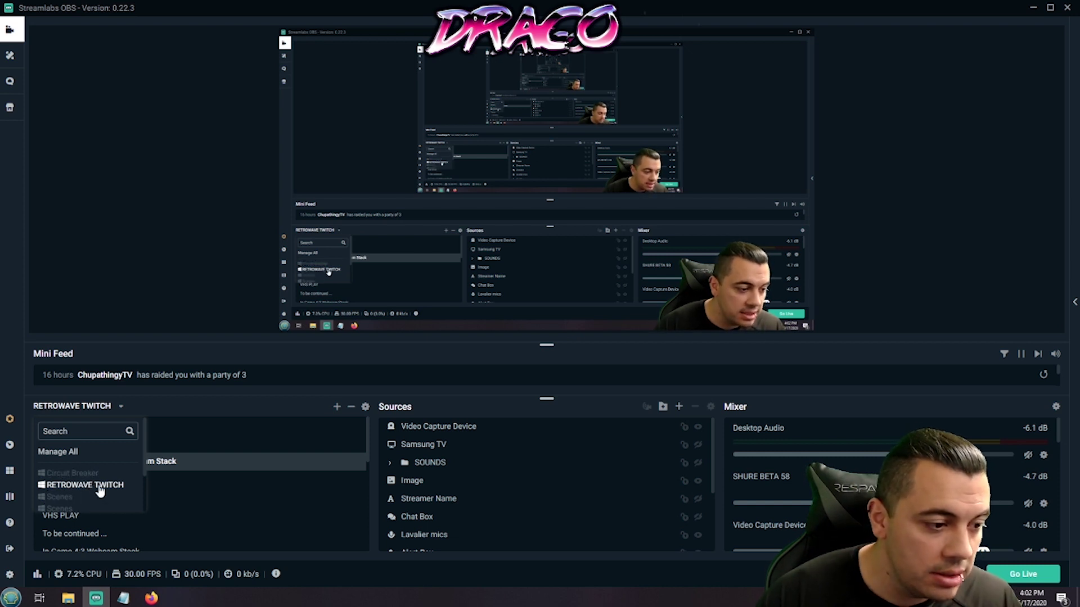
scroll(100, 491, down, 2)
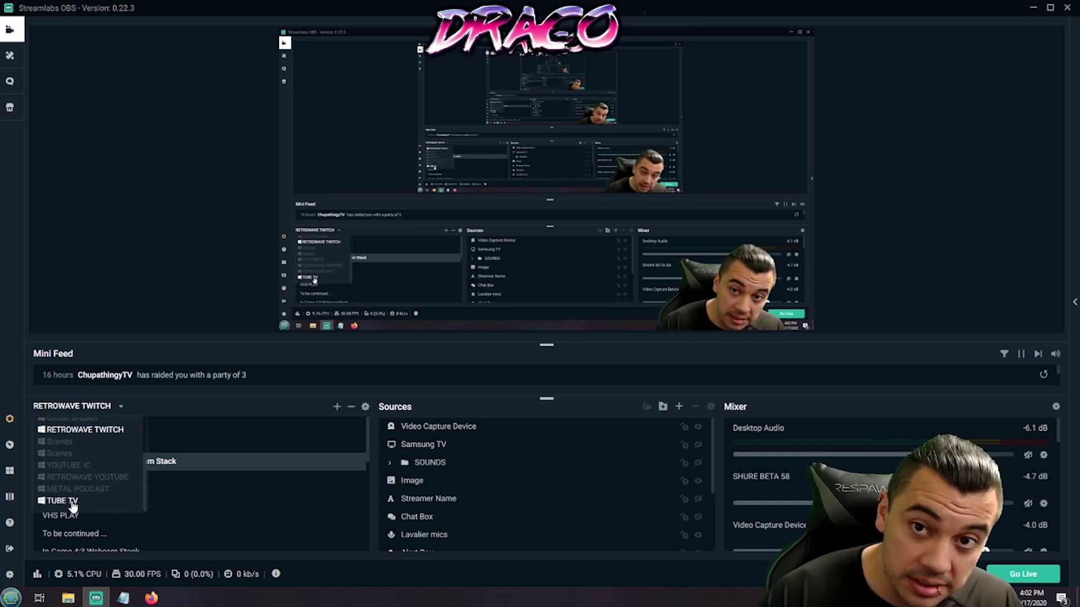
scroll(84, 467, up, 2)
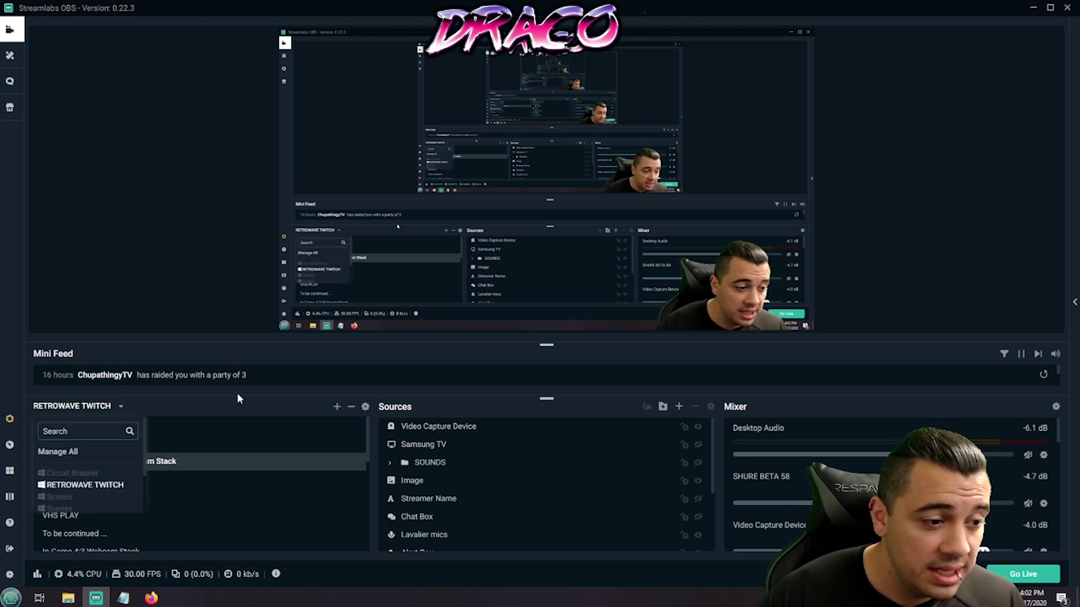
click(228, 407)
click(121, 407)
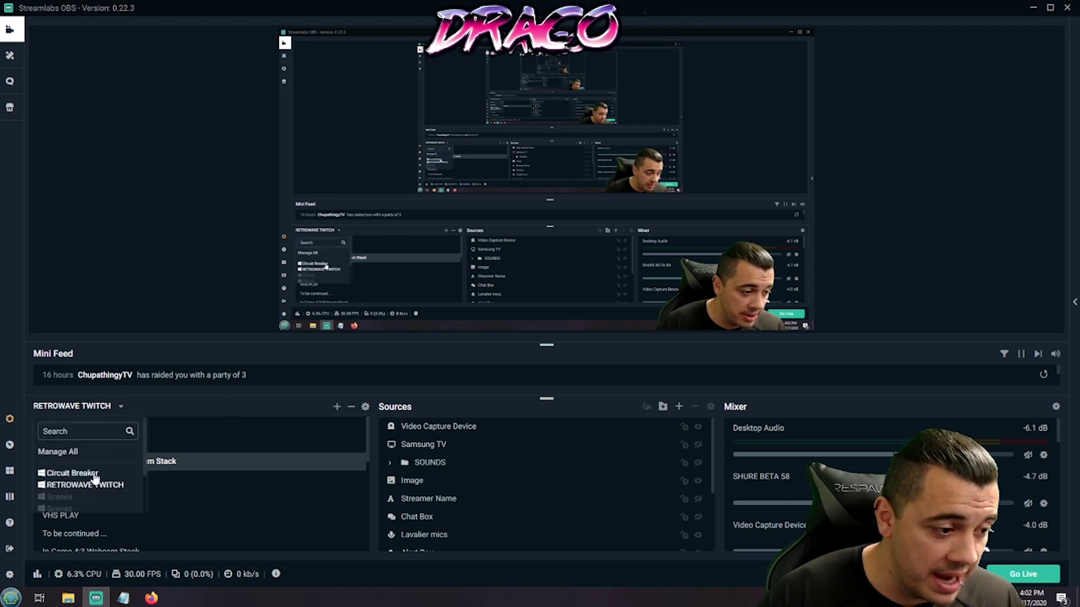
click(187, 407)
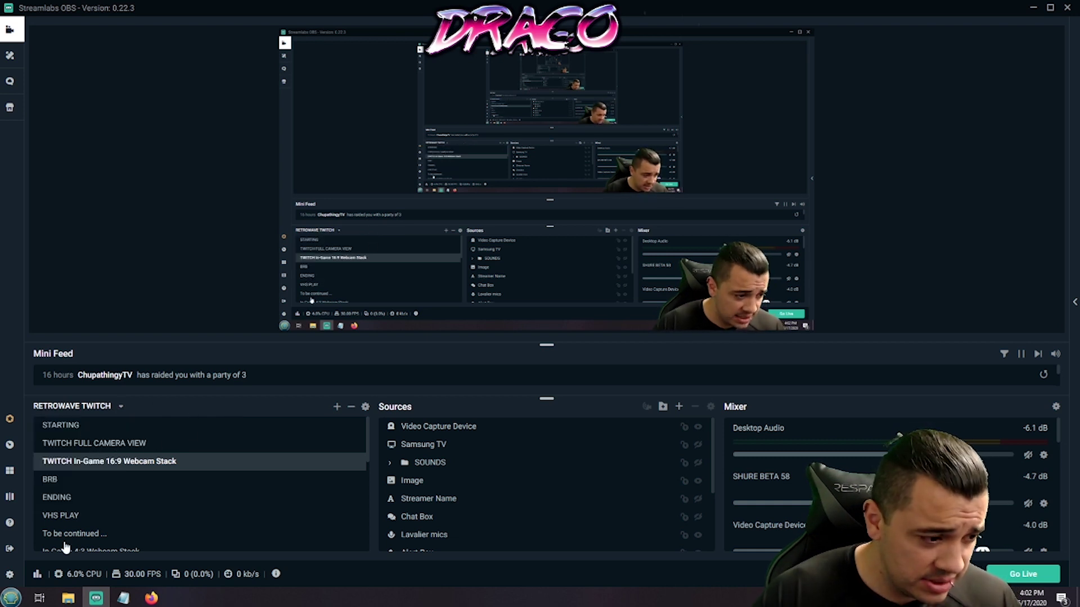
click(125, 445)
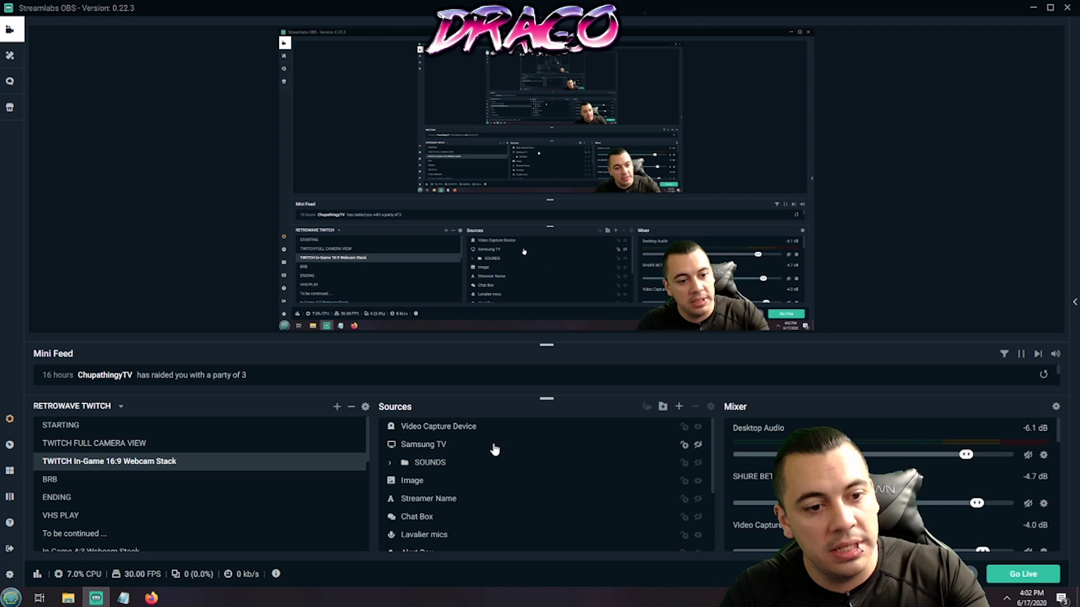
Select the Video Capture Device source and browse the scene collections list, which now includes Circuit Breaker.
click(611, 422)
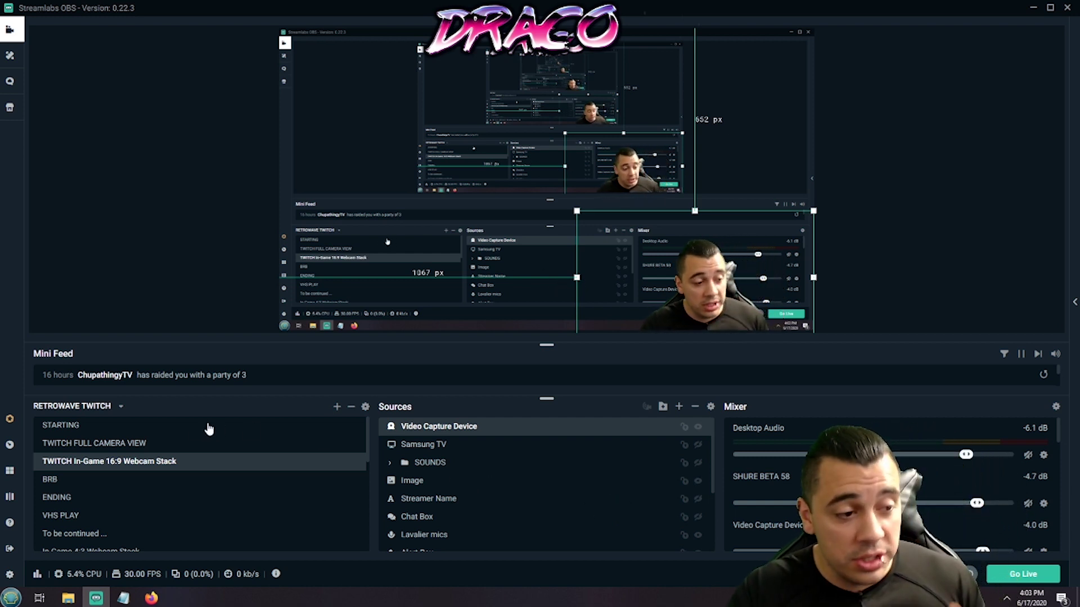
click(122, 407)
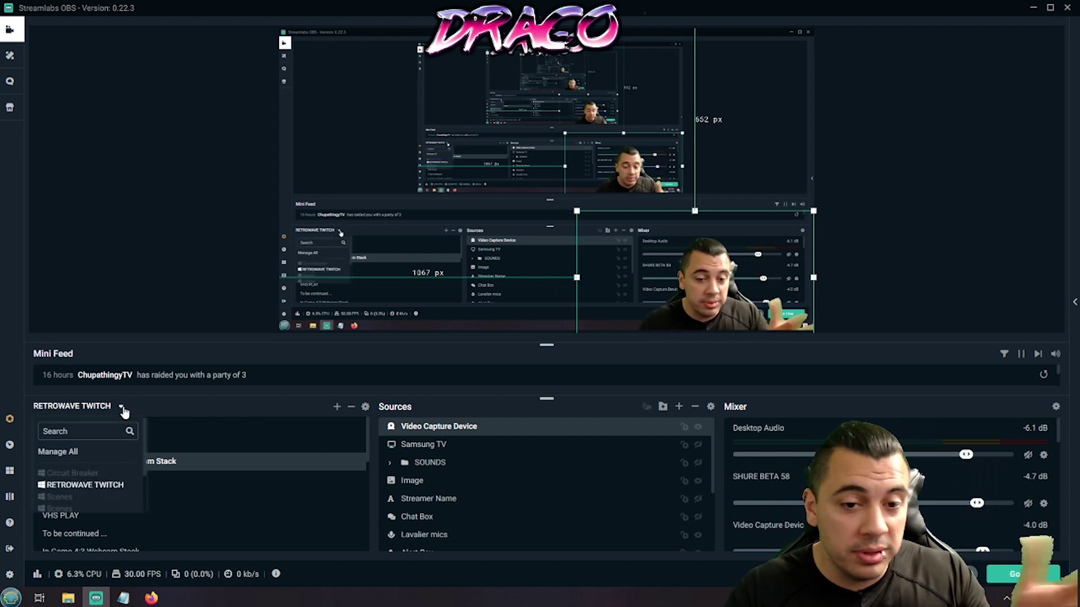
scroll(84, 461, down, 2)
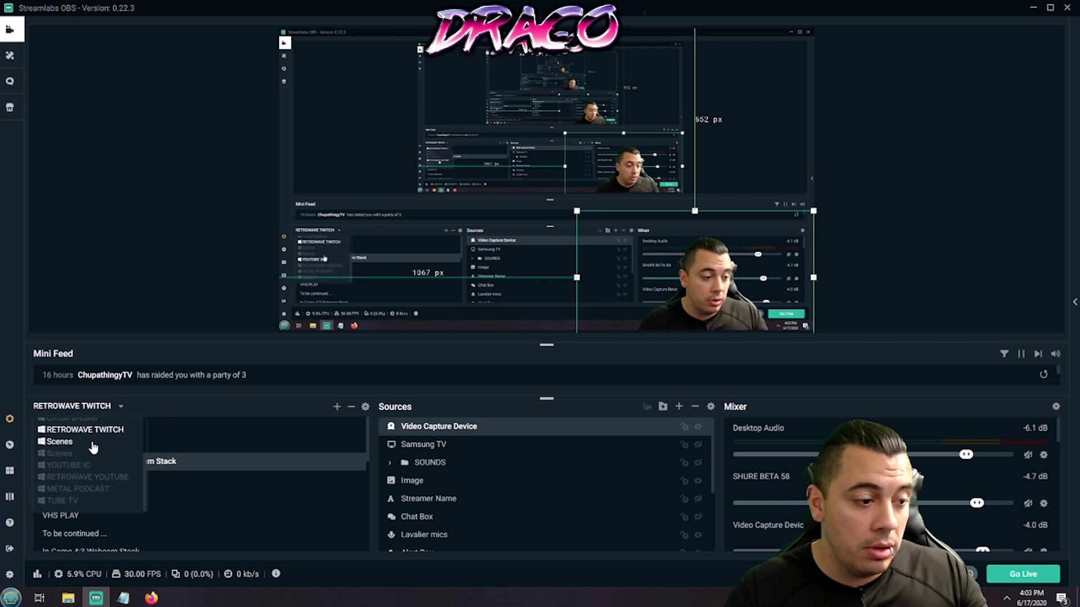